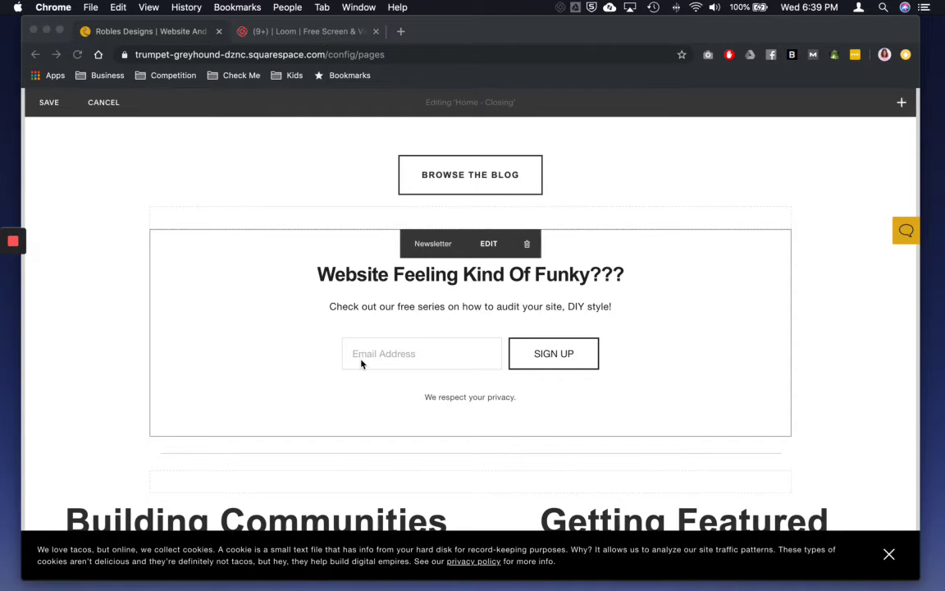
{"action": "scroll", "coordinate": [384, 355], "scroll_direction": "up", "scroll_amount": 3}
{"action": "scroll", "coordinate": [385, 354], "scroll_direction": "down", "scroll_amount": 4}
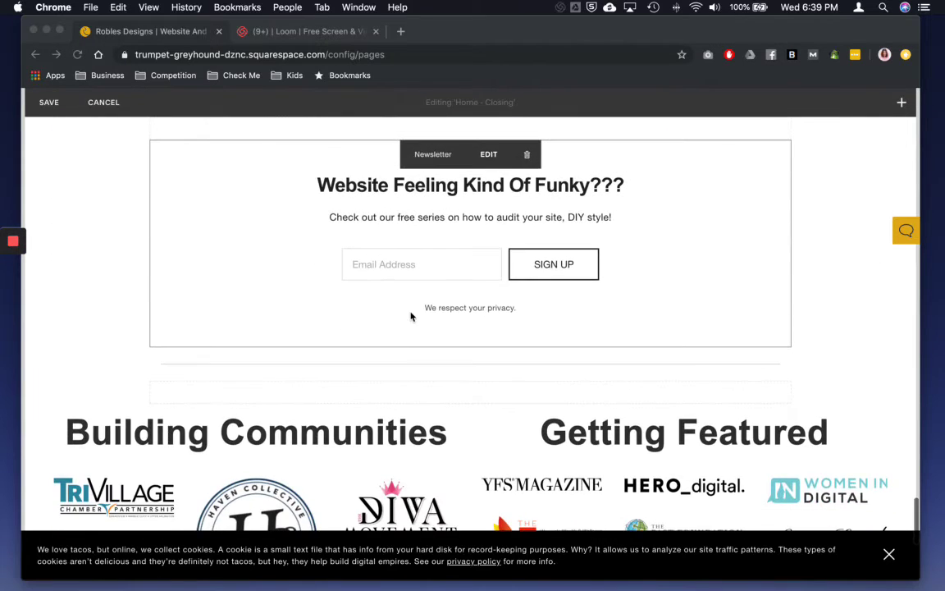
{"action": "scroll", "coordinate": [411, 312], "scroll_direction": "up", "scroll_amount": 4}
{"action": "scroll", "coordinate": [412, 317], "scroll_direction": "down", "scroll_amount": 5}
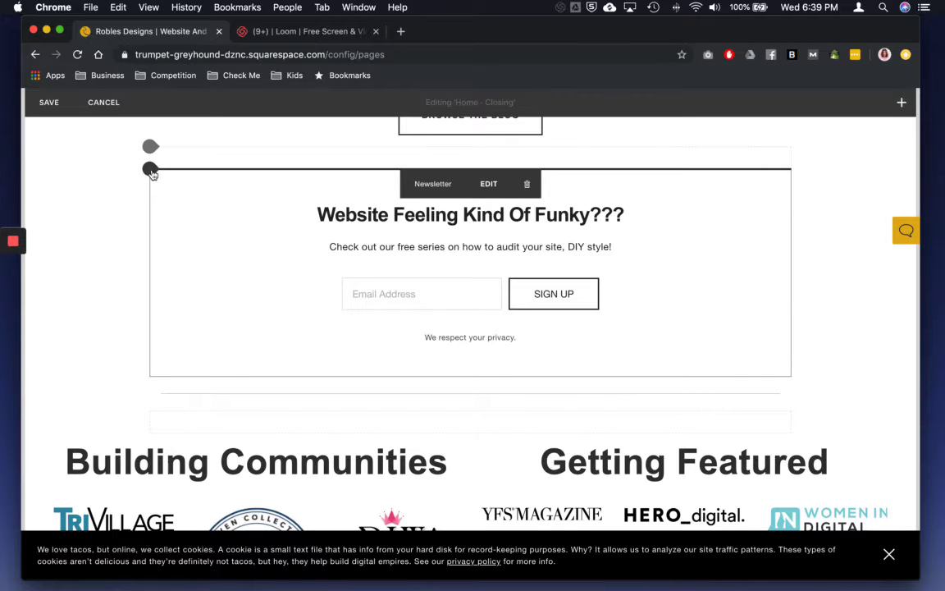
{"action": "left_click", "coordinate": [150, 168]}
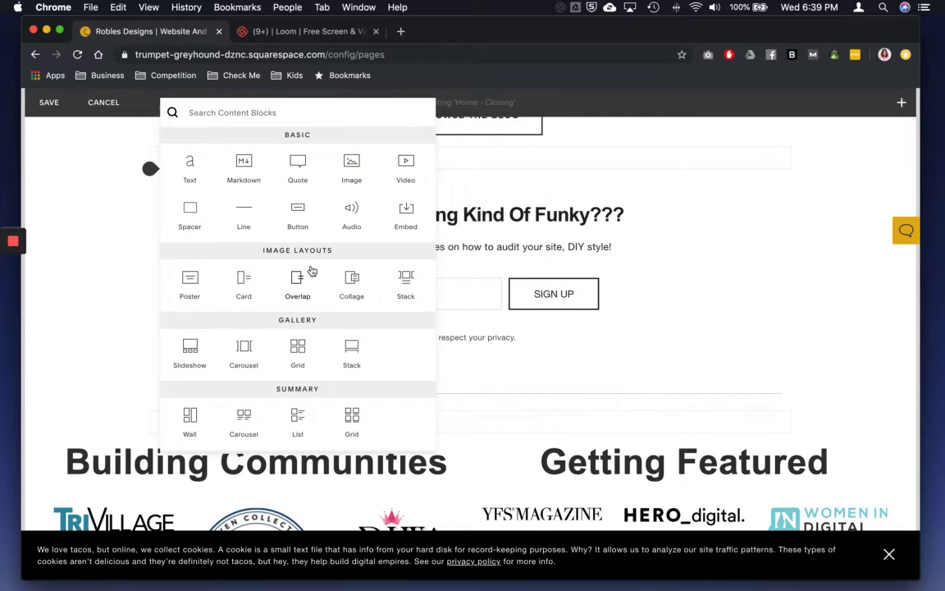
{"action": "scroll", "coordinate": [312, 269], "scroll_direction": "down", "scroll_amount": 2}
{"action": "scroll", "coordinate": [311, 269], "scroll_direction": "down", "scroll_amount": 1}
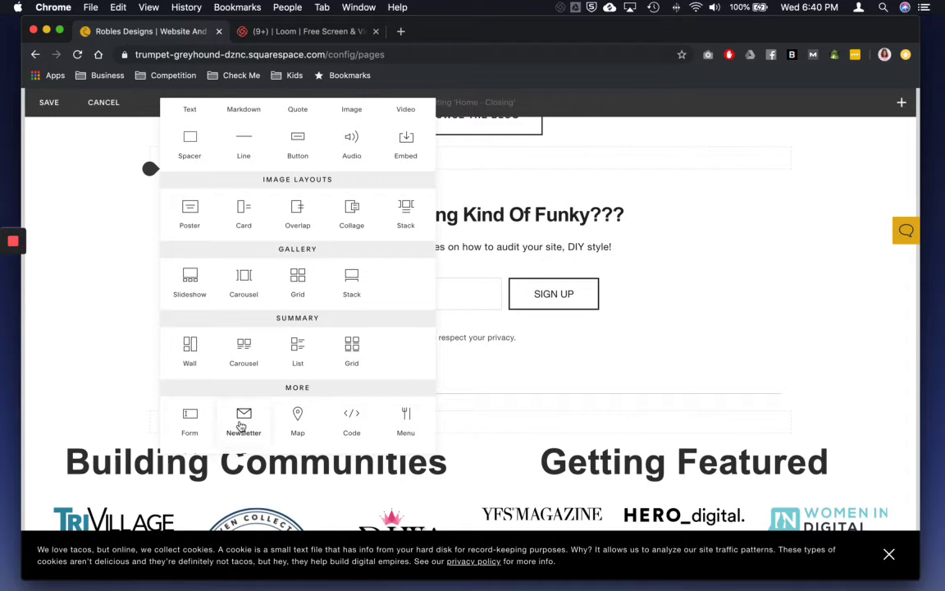
{"action": "scroll", "coordinate": [217, 392], "scroll_direction": "down", "scroll_amount": 2}
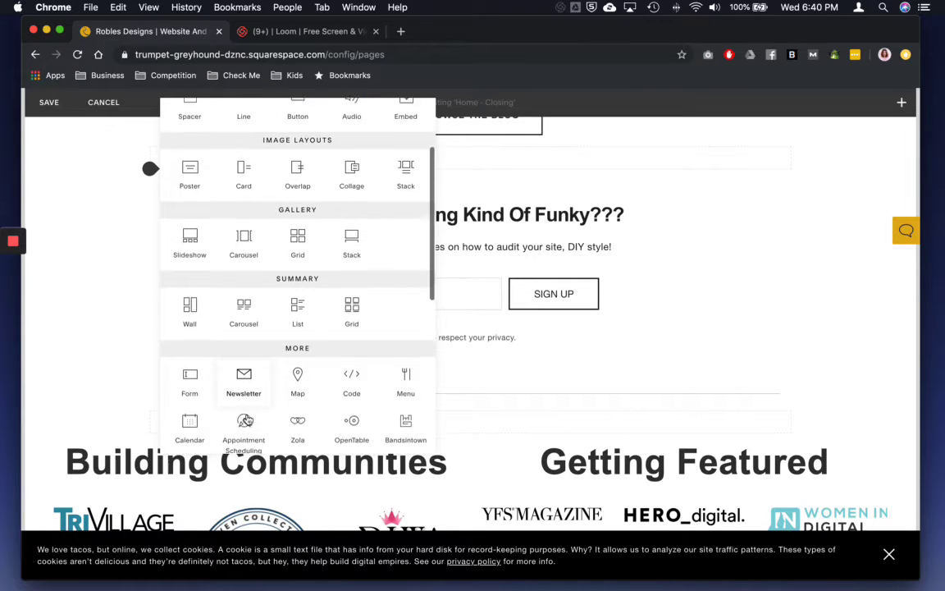
{"action": "left_click", "coordinate": [440, 197]}
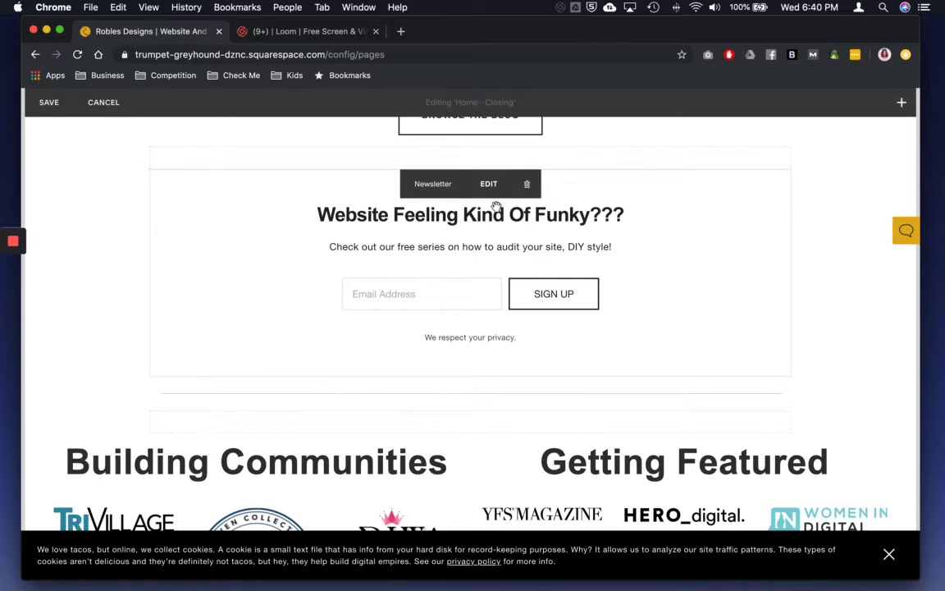
Step: Open the settings of the existing Newsletter block and review its form name, title, description and disclaimer
{"action": "left_click", "coordinate": [489, 195]}
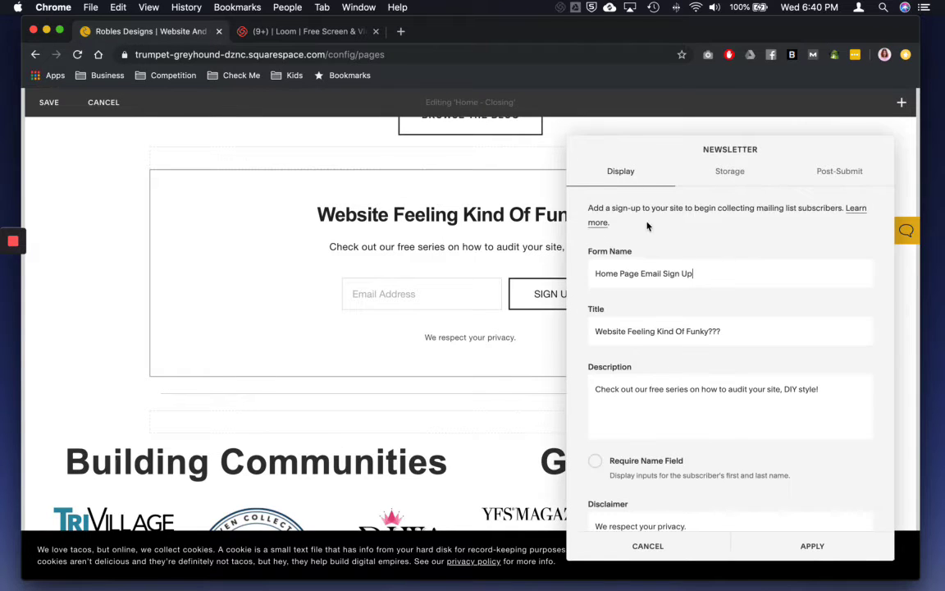
{"action": "left_click_drag", "start_coordinate": [702, 271], "coordinate": [592, 271]}
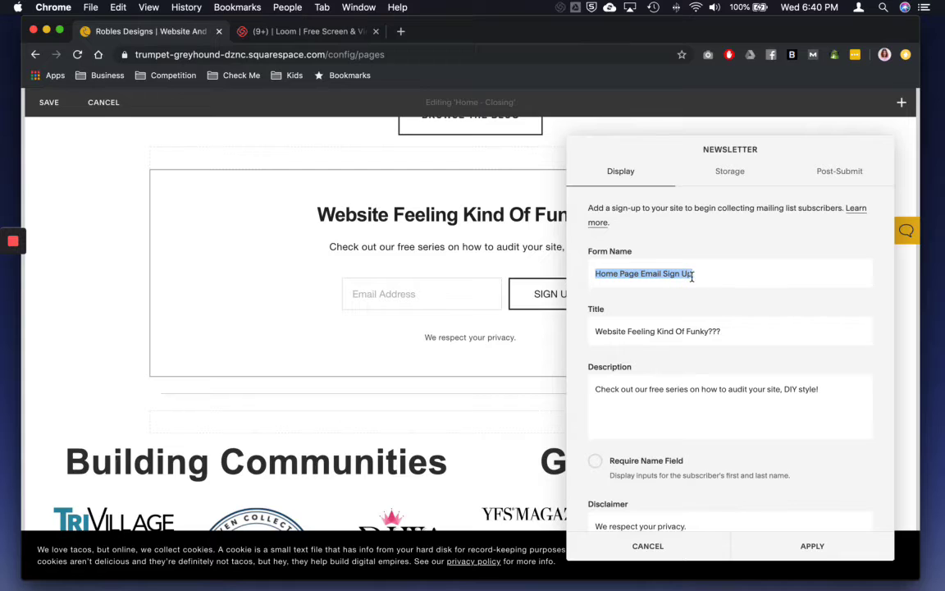
{"action": "left_click_drag", "start_coordinate": [711, 274], "coordinate": [588, 271]}
{"action": "left_click", "coordinate": [734, 335]}
{"action": "left_click", "coordinate": [588, 328], "text": "shift"}
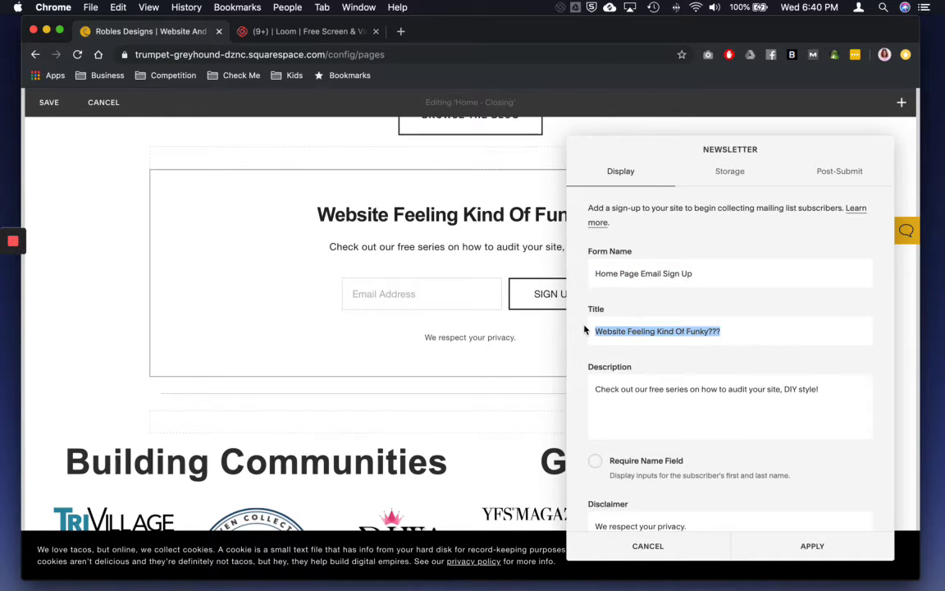
{"action": "left_click", "coordinate": [756, 396]}
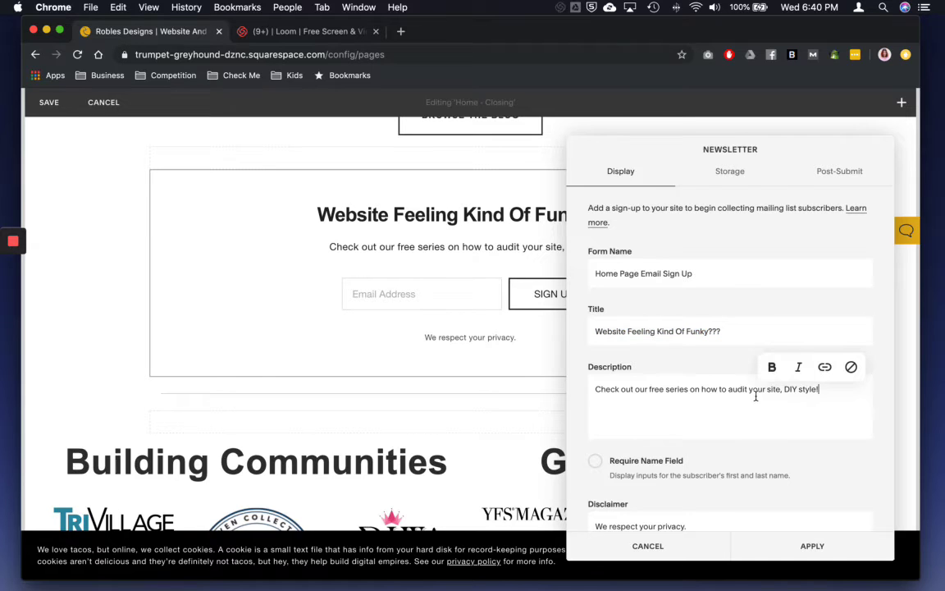
{"action": "key", "text": "super+a"}
{"action": "left_click", "coordinate": [662, 403]}
{"action": "scroll", "coordinate": [669, 469], "scroll_direction": "down", "scroll_amount": 1}
{"action": "scroll", "coordinate": [668, 469], "scroll_direction": "down", "scroll_amount": 2}
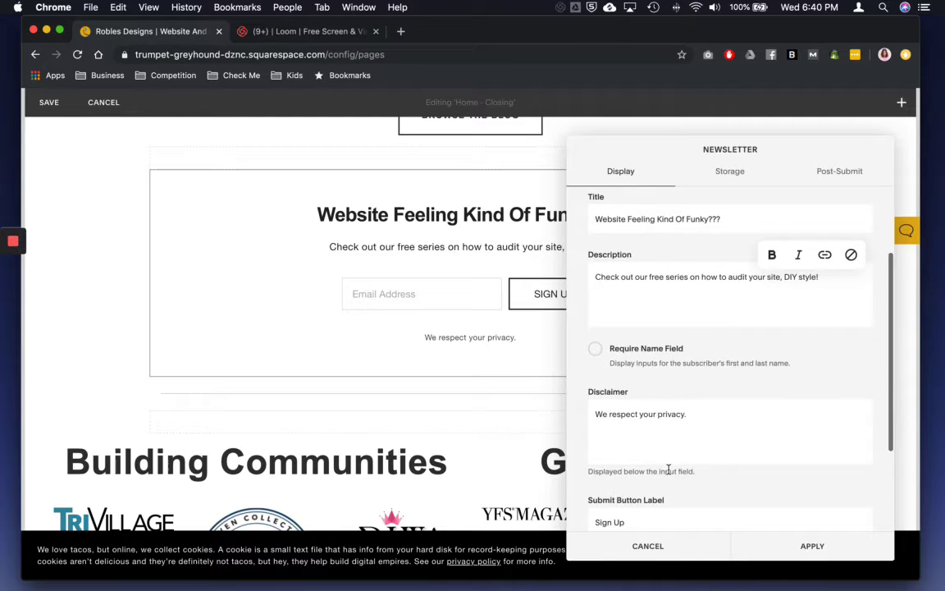
{"action": "left_click", "coordinate": [732, 446]}
{"action": "scroll", "coordinate": [659, 469], "scroll_direction": "down", "scroll_amount": 3}
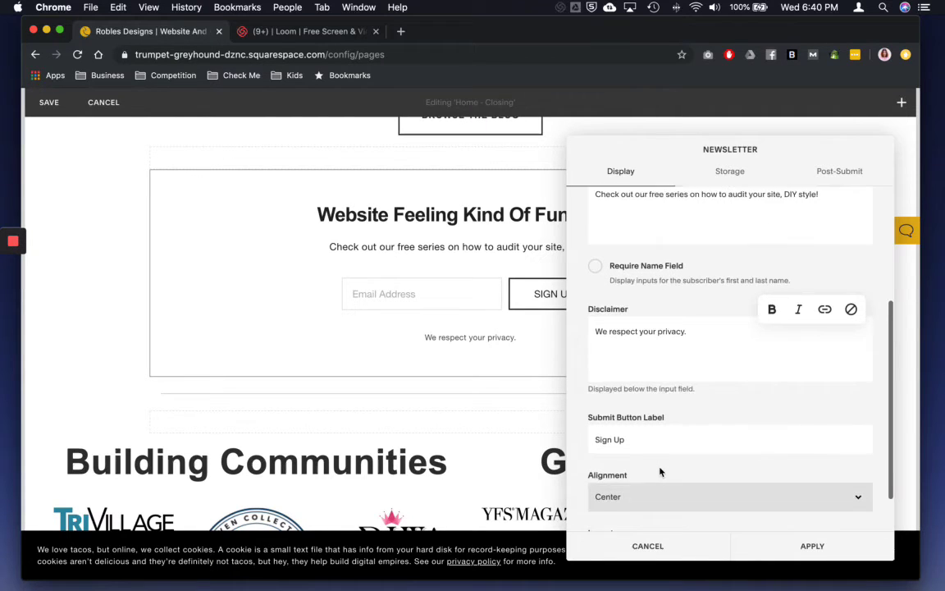
Step: Replace the newsletter form's submit button label with "I want it now!"
{"action": "triple_click", "coordinate": [641, 430]}
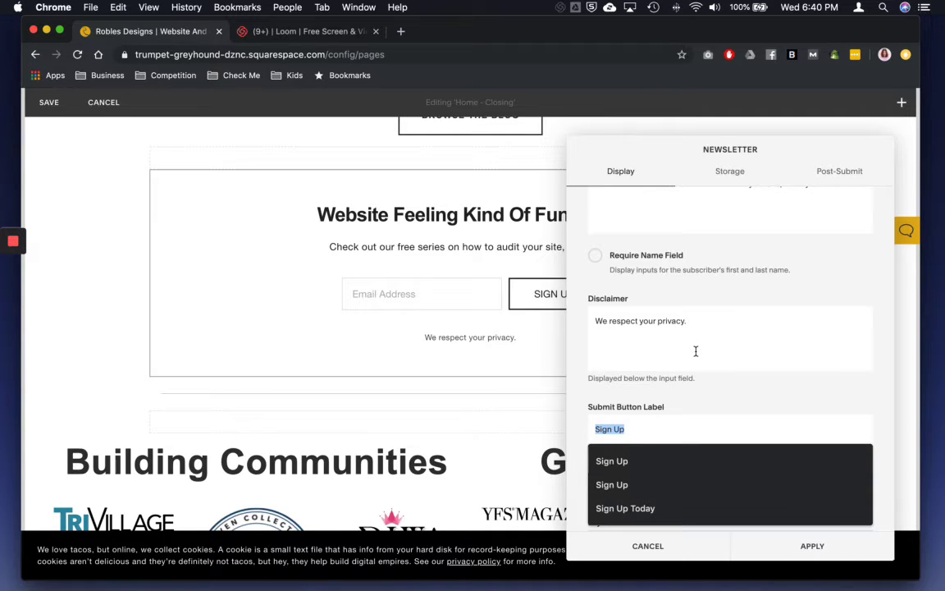
{"action": "type", "text": "Get It NO"}
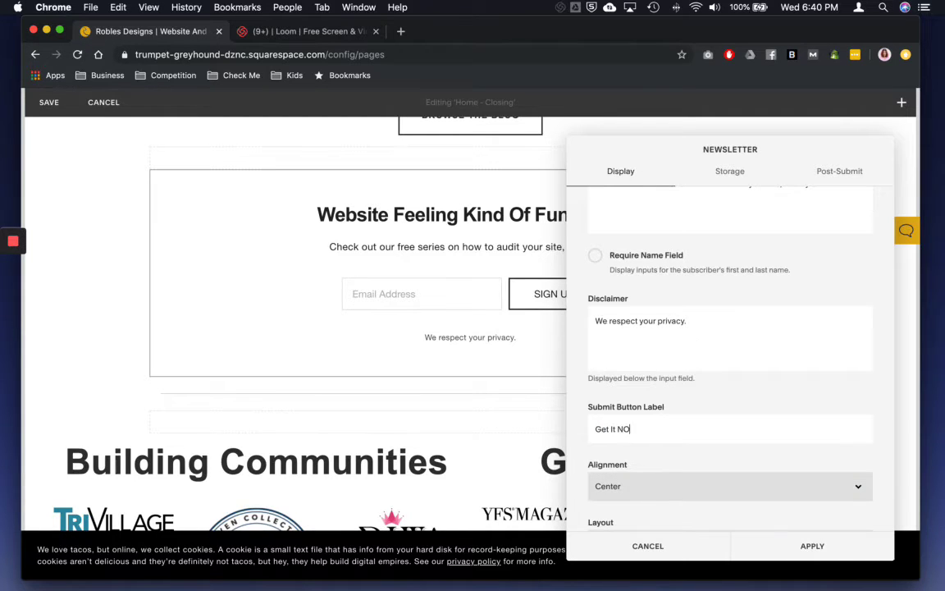
{"action": "key", "text": "BackSpace"}
{"action": "key", "text": "BackSpace"}
{"action": "key", "text": "BackSpace"}
{"action": "key", "text": "BackSpace"}
{"action": "key", "text": "BackSpace"}
{"action": "key", "text": "BackSpace"}
{"action": "key", "text": "BackSpace"}
{"action": "key", "text": "BackSpace"}
{"action": "type", "text": "("}
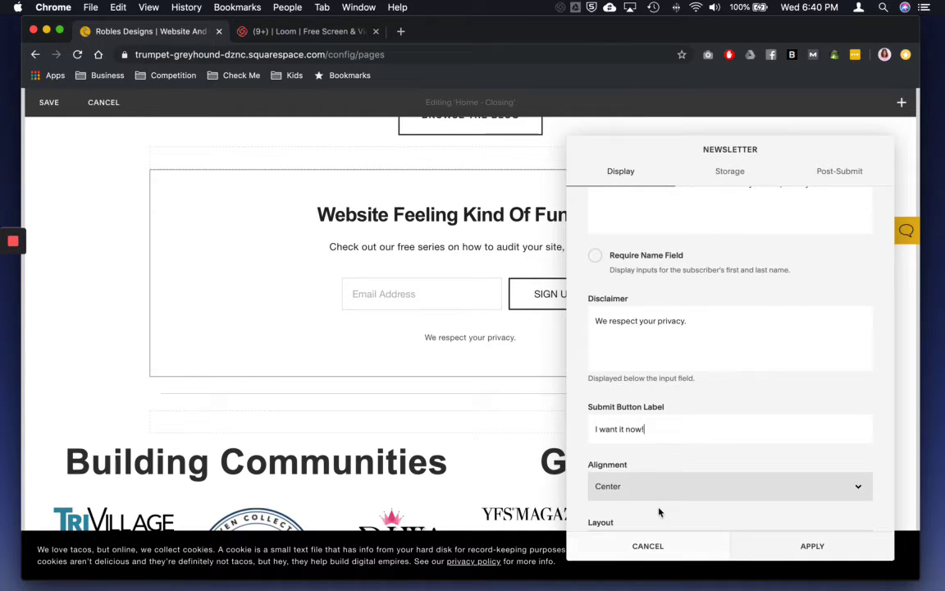
{"action": "scroll", "coordinate": [627, 496], "scroll_direction": "down", "scroll_amount": 1}
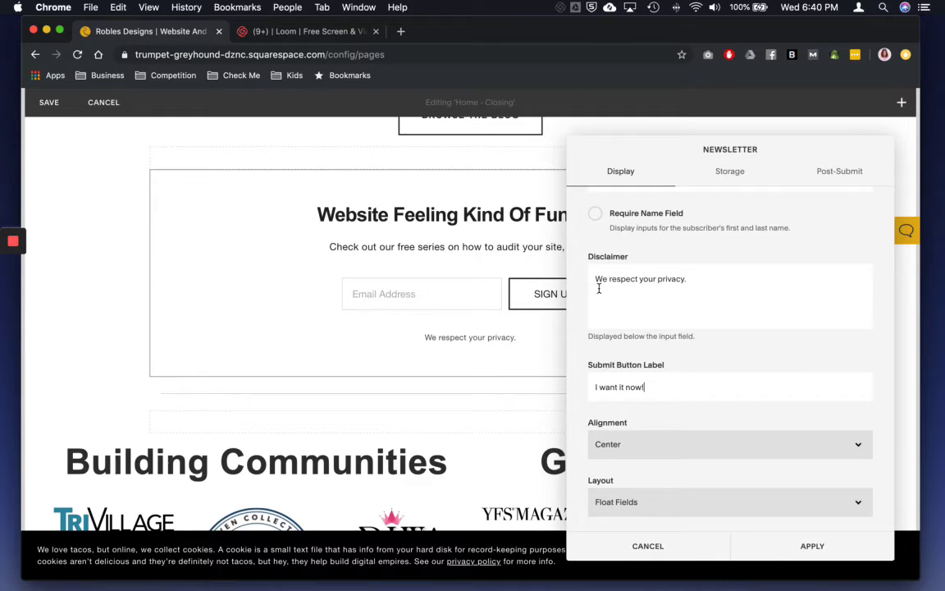
Step: Disconnect Squarespace Email Campaigns from the newsletter form's storage and list the other services available to connect
{"action": "left_click", "coordinate": [721, 177]}
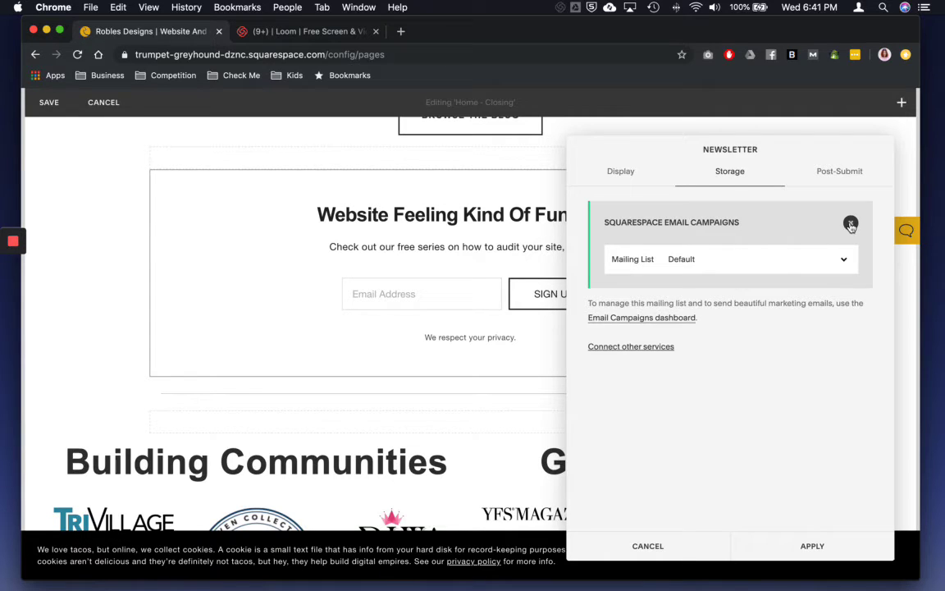
{"action": "left_click", "coordinate": [850, 223]}
{"action": "left_click", "coordinate": [654, 281]}
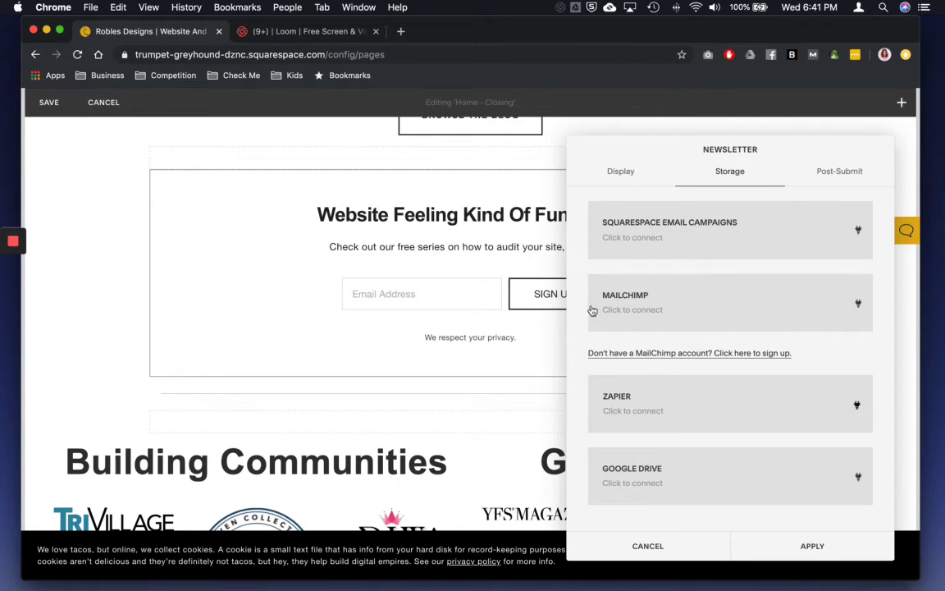
Step: Connect the form's storage to Mailchimp by logging in with the prefilled credentials and selecting the Robles Designs, LLC account
{"action": "left_click", "coordinate": [732, 328]}
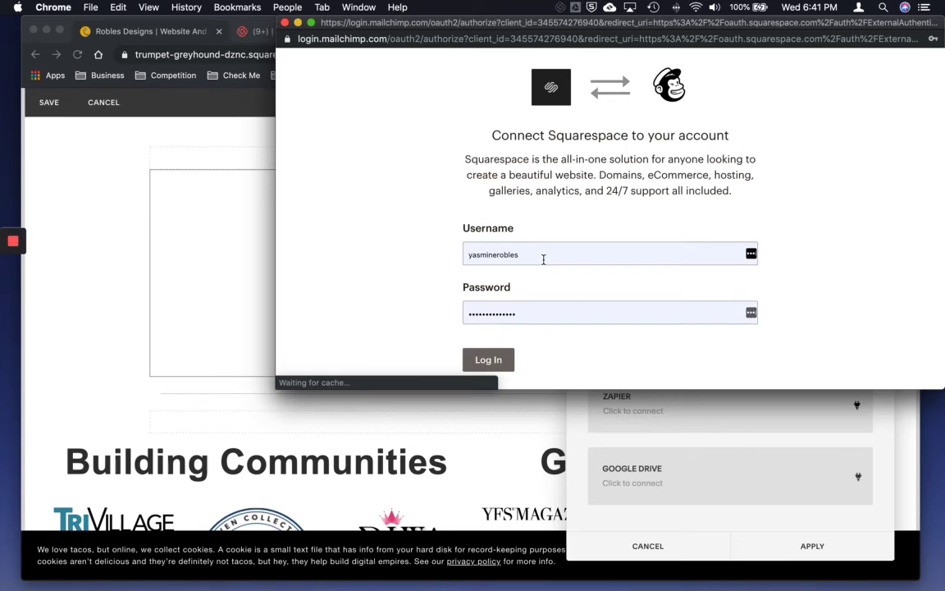
{"action": "left_click", "coordinate": [488, 360]}
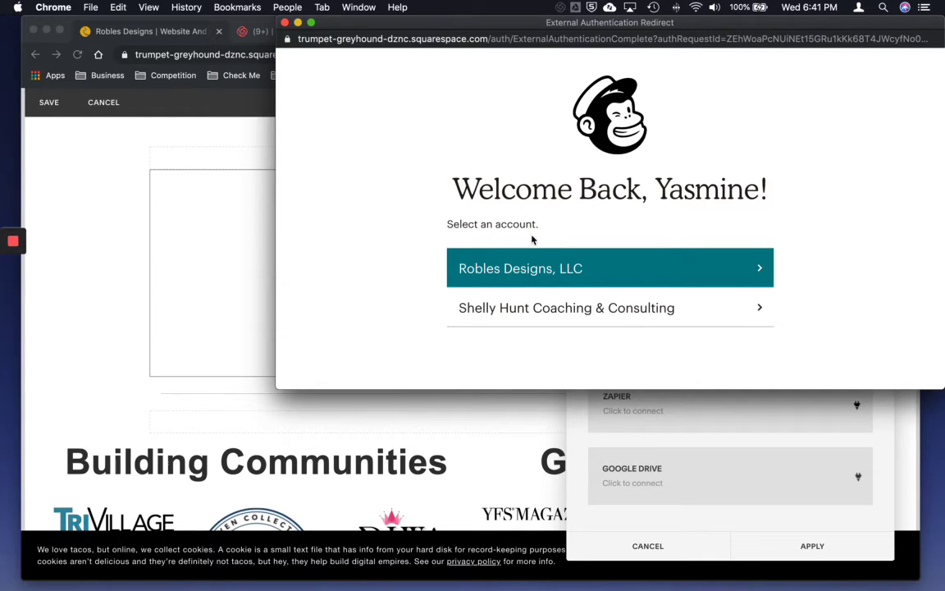
{"action": "left_click", "coordinate": [527, 269]}
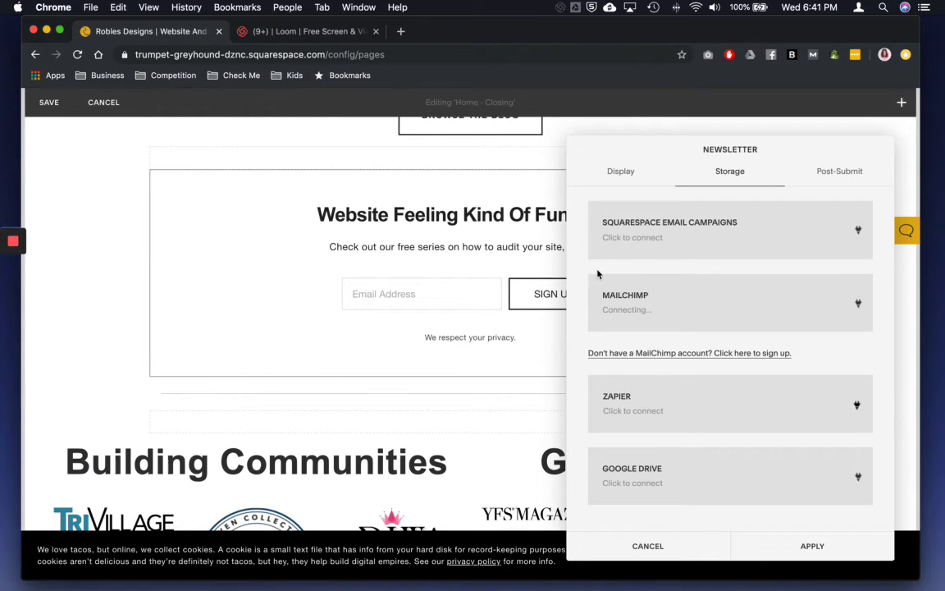
Step: Choose the "Robles Designs" Mailchimp list as the destination for the form's subscribers
{"action": "left_click", "coordinate": [789, 303]}
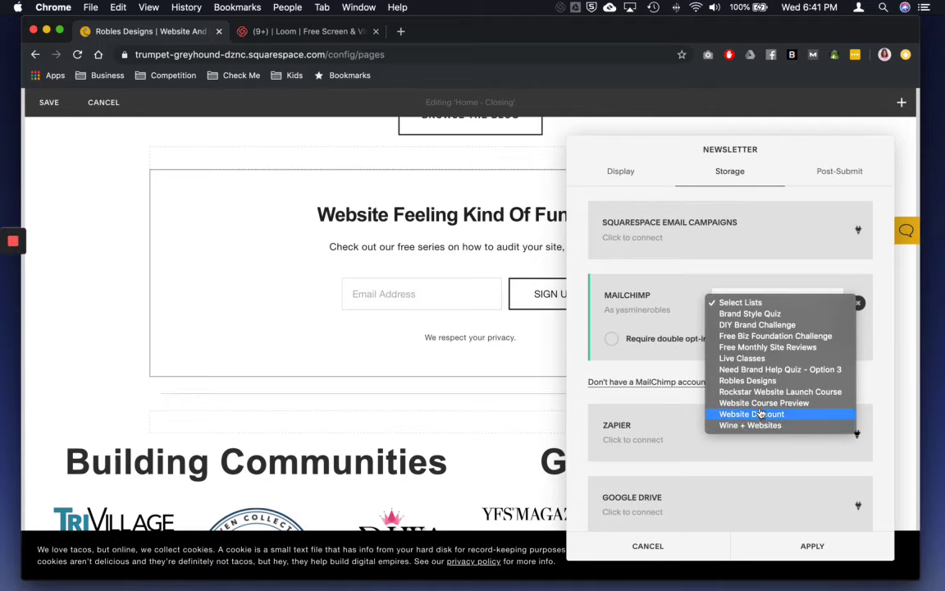
{"action": "left_click", "coordinate": [755, 381]}
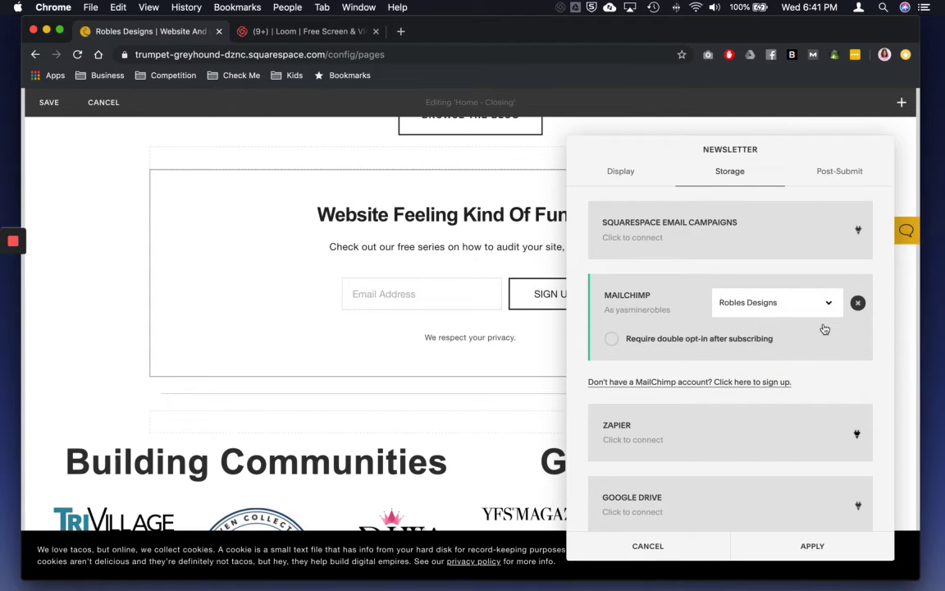
{"action": "scroll", "coordinate": [763, 360], "scroll_direction": "down", "scroll_amount": 1}
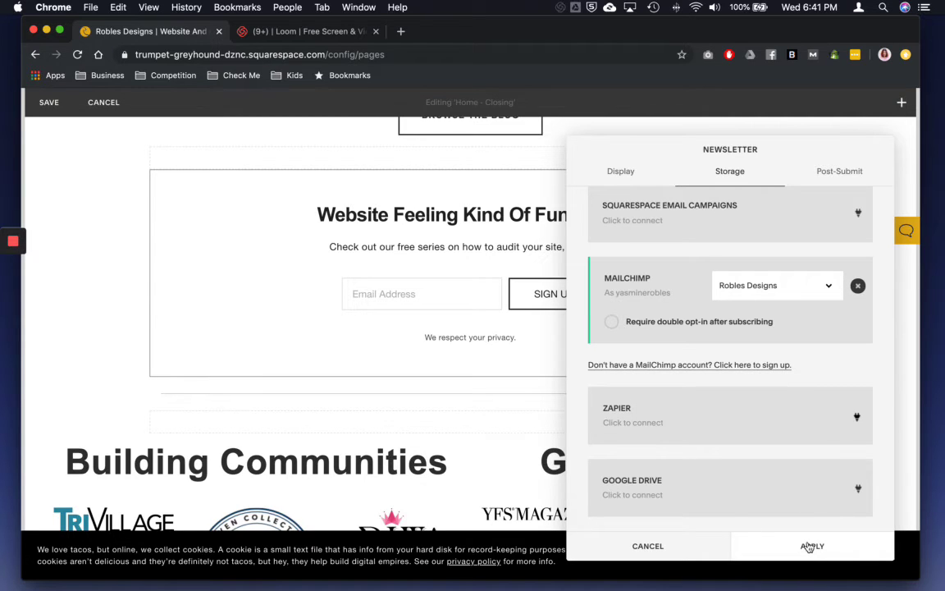
Step: Review the newsletter form's post-submit redirect and message settings
{"action": "left_click", "coordinate": [835, 176]}
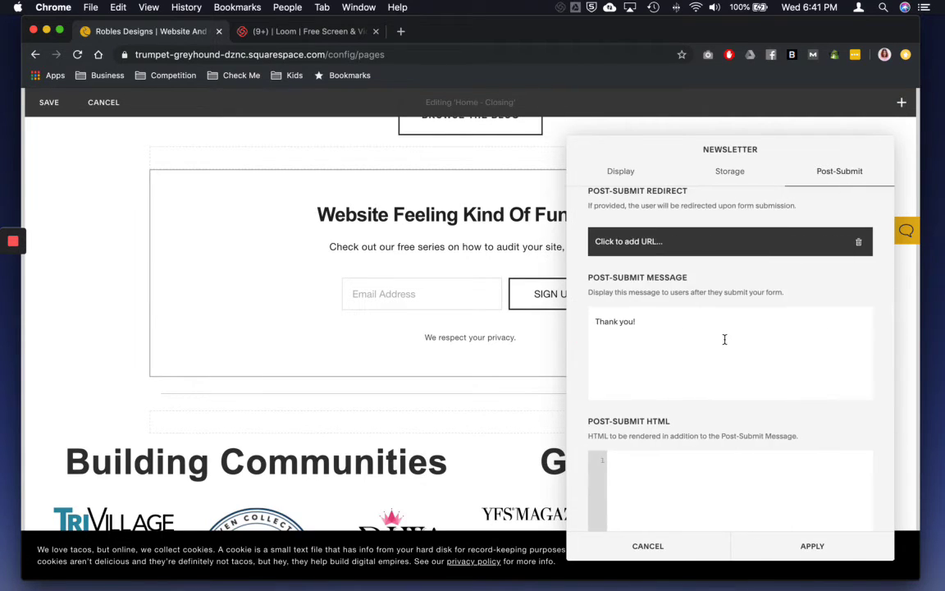
{"action": "left_click", "coordinate": [667, 342]}
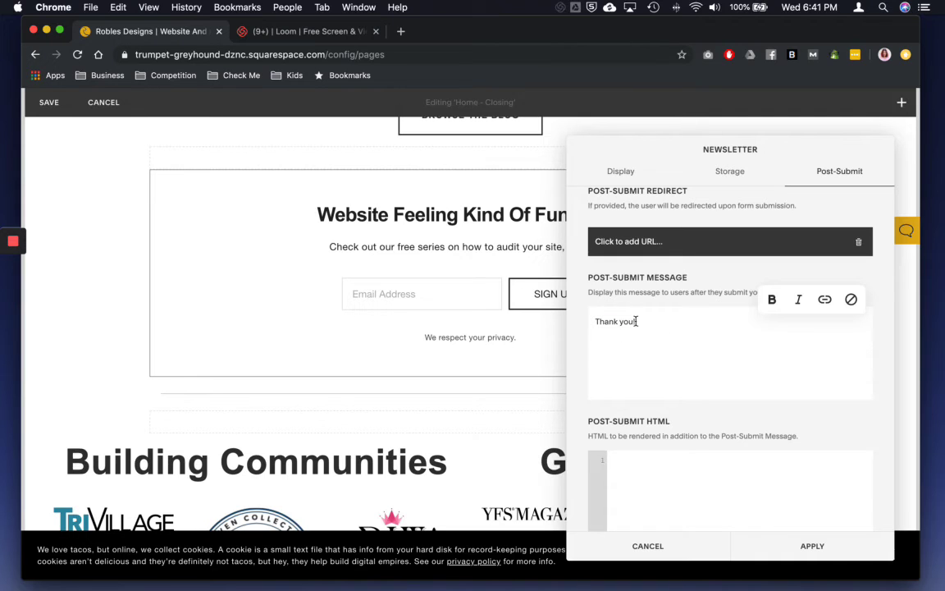
{"action": "key", "text": "super+a"}
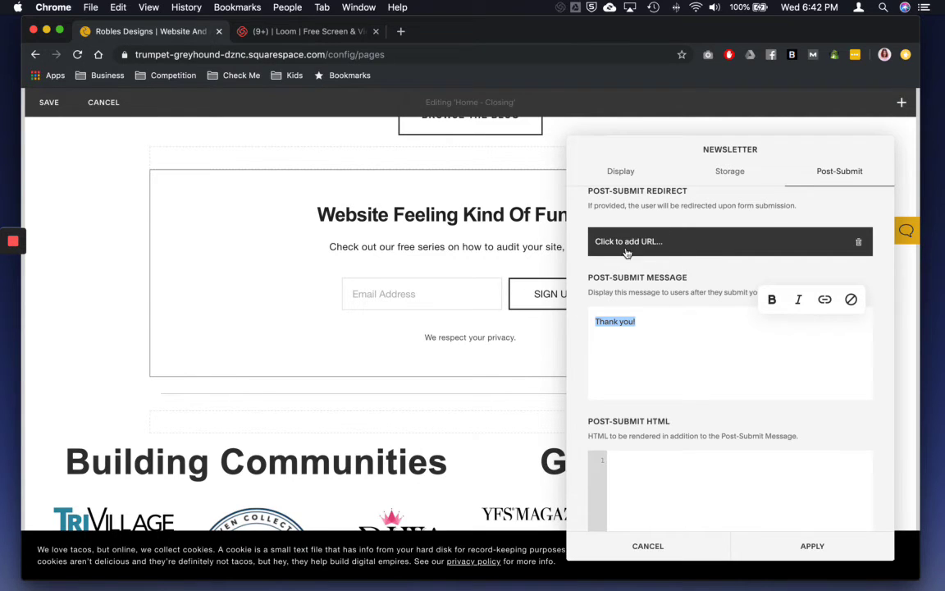
{"action": "left_click", "coordinate": [701, 316]}
{"action": "left_click_drag", "start_coordinate": [701, 316], "coordinate": [597, 310]}
{"action": "key", "text": "Left"}
Step: Apply the newsletter block settings and save the Home - Closing section
{"action": "left_click", "coordinate": [812, 552]}
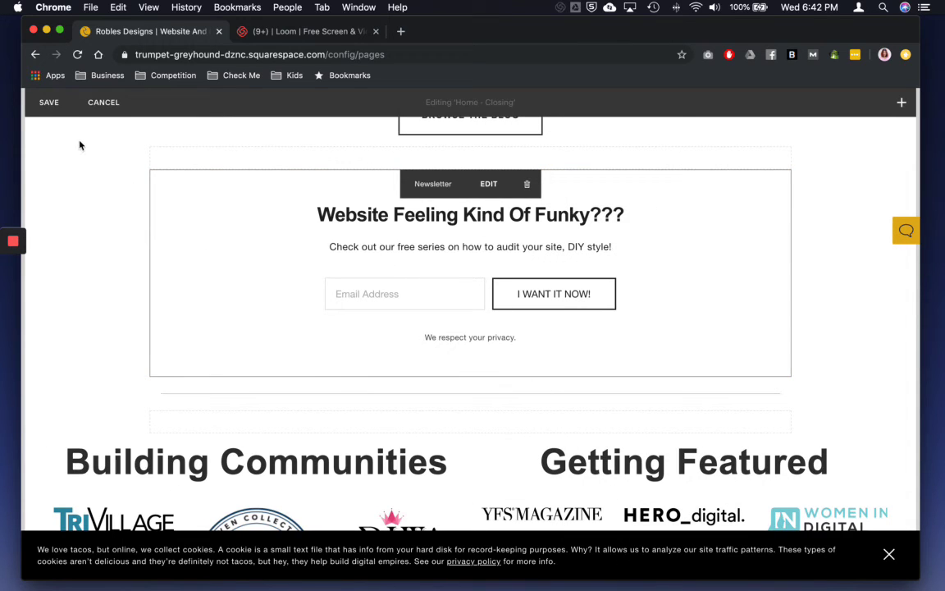
{"action": "left_click", "coordinate": [49, 109]}
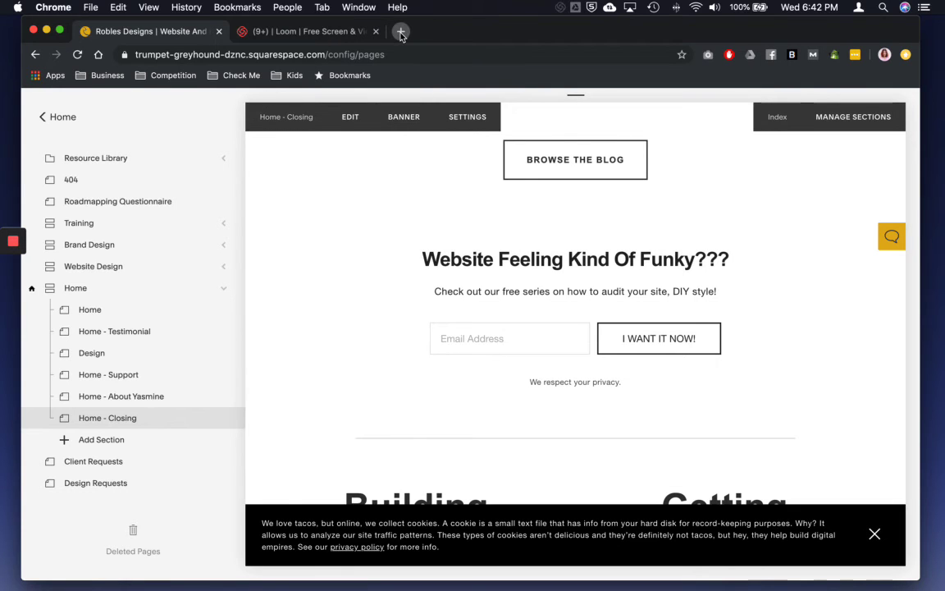
Step: Open roblesdesigns.com in a new browser tab and examine the newsletter sign-up form below the Browse the Blog button
{"action": "left_click", "coordinate": [401, 31]}
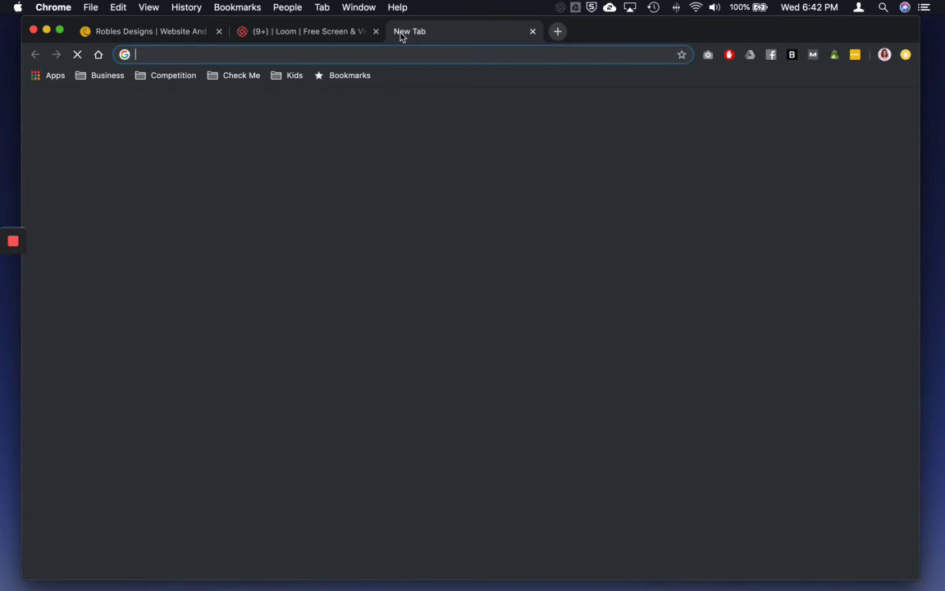
{"action": "type", "text": "robles"}
{"action": "key", "text": "Return"}
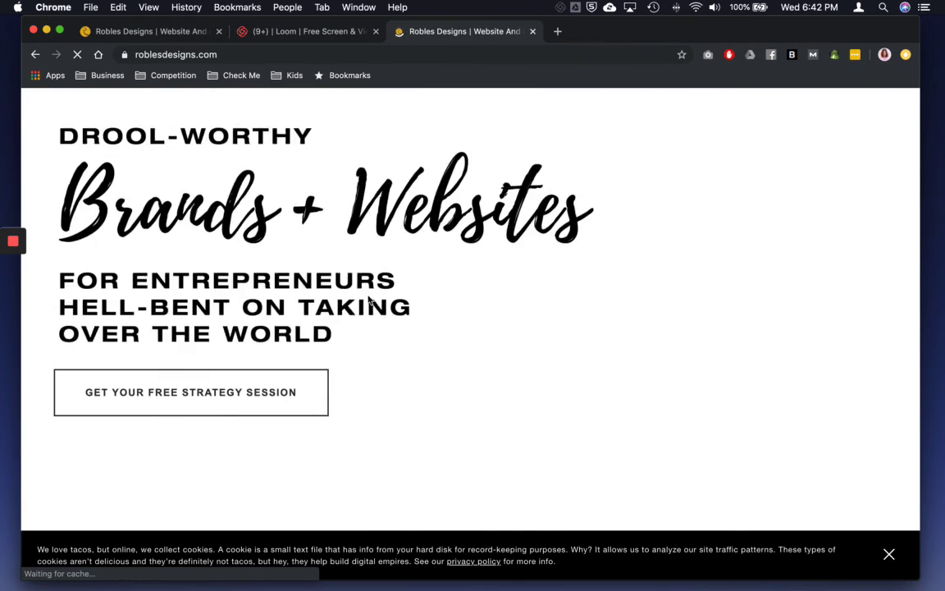
{"action": "scroll", "coordinate": [368, 301], "scroll_direction": "down", "scroll_amount": 20}
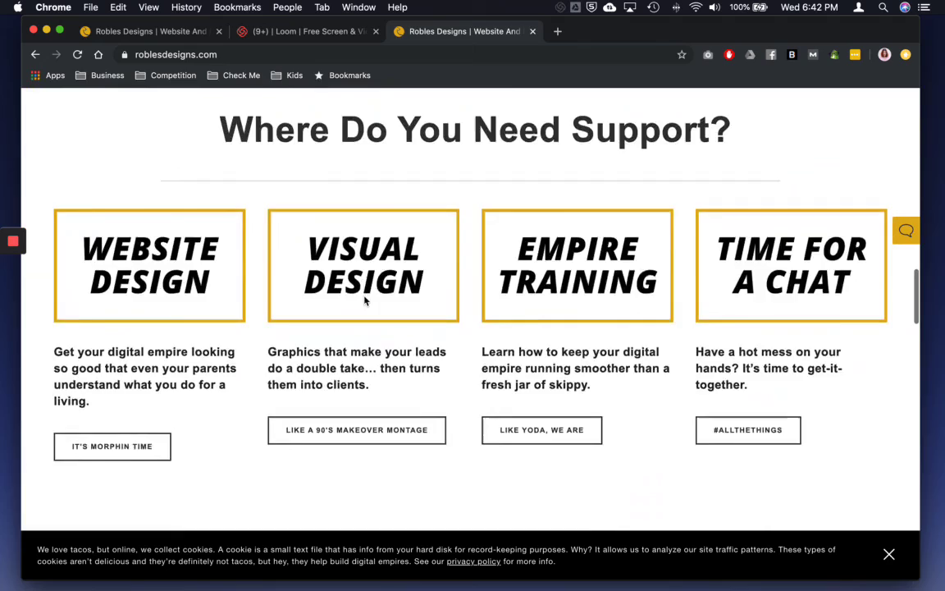
{"action": "scroll", "coordinate": [364, 300], "scroll_direction": "down", "scroll_amount": 20}
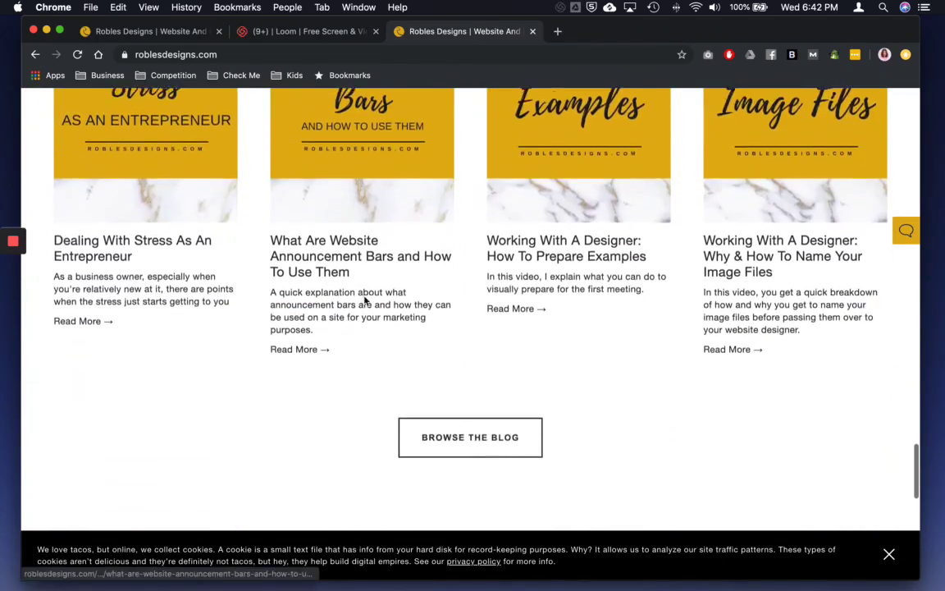
{"action": "scroll", "coordinate": [365, 300], "scroll_direction": "down", "scroll_amount": 5}
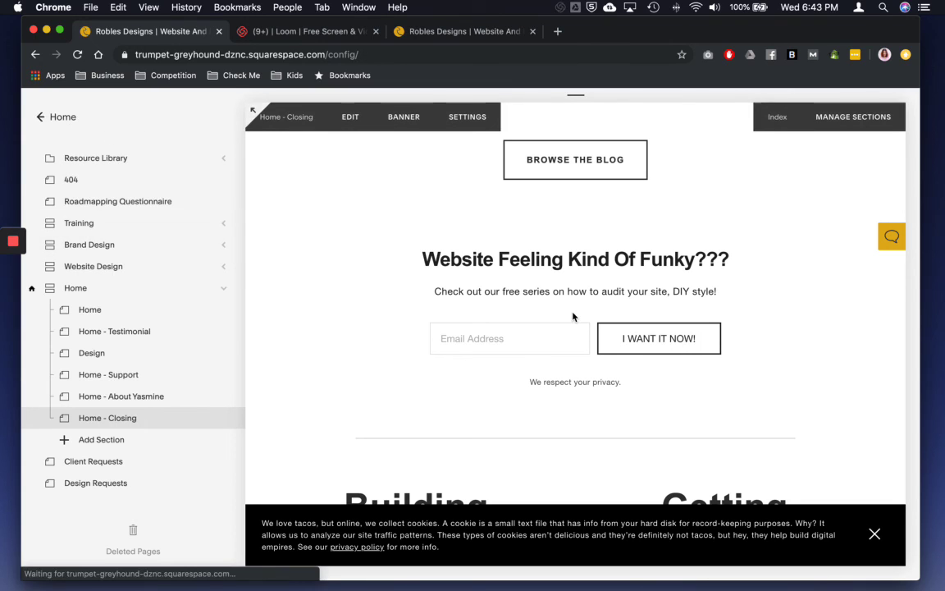
{"action": "left_click", "coordinate": [467, 32]}
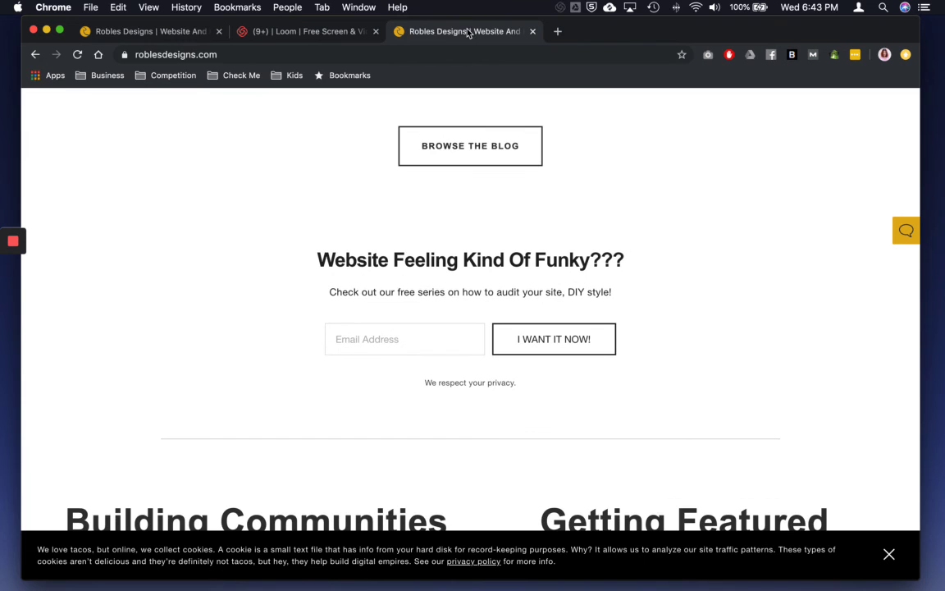